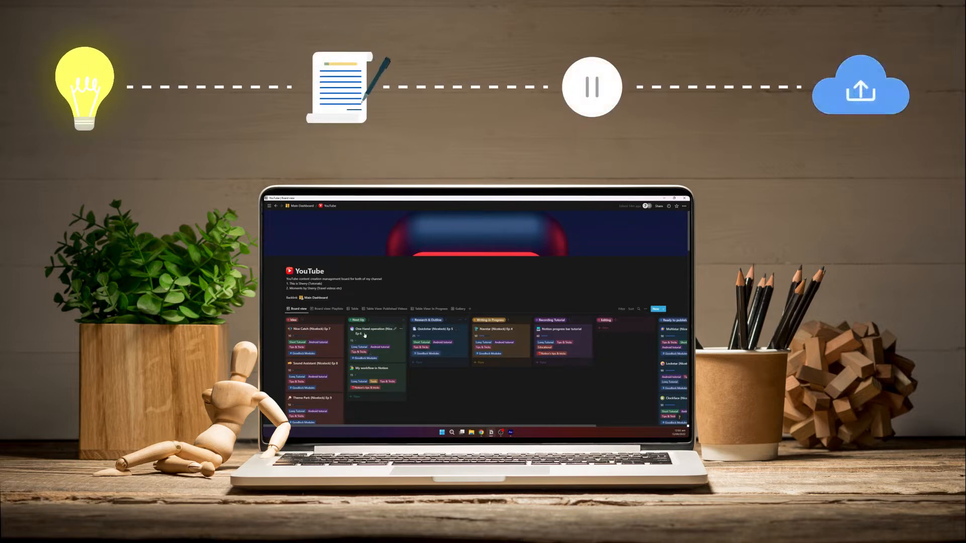
Open the One Hand operation (Nicelock) Ep 6 card and look through its properties and script sections.
left_click(370, 352)
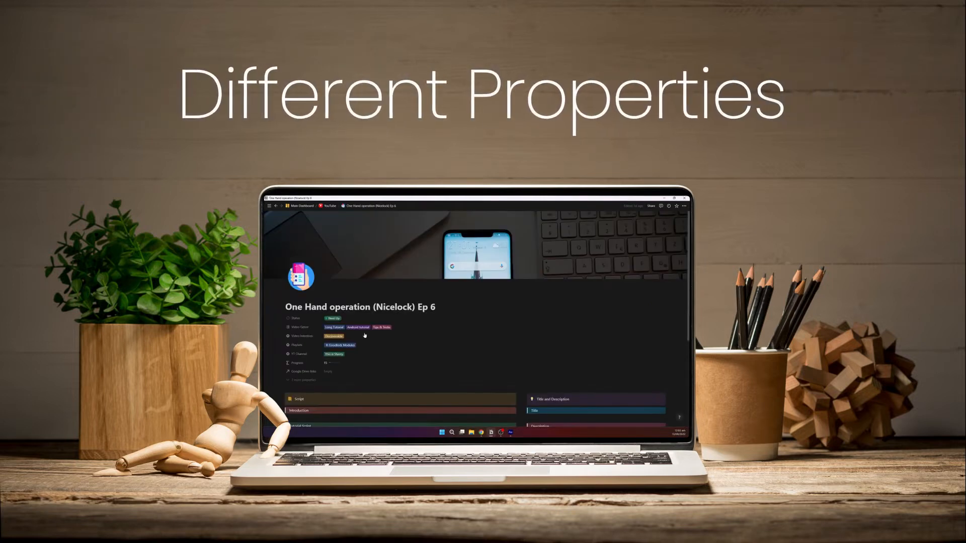
scroll(364, 335, "down", 3)
scroll(364, 335, "up", 3)
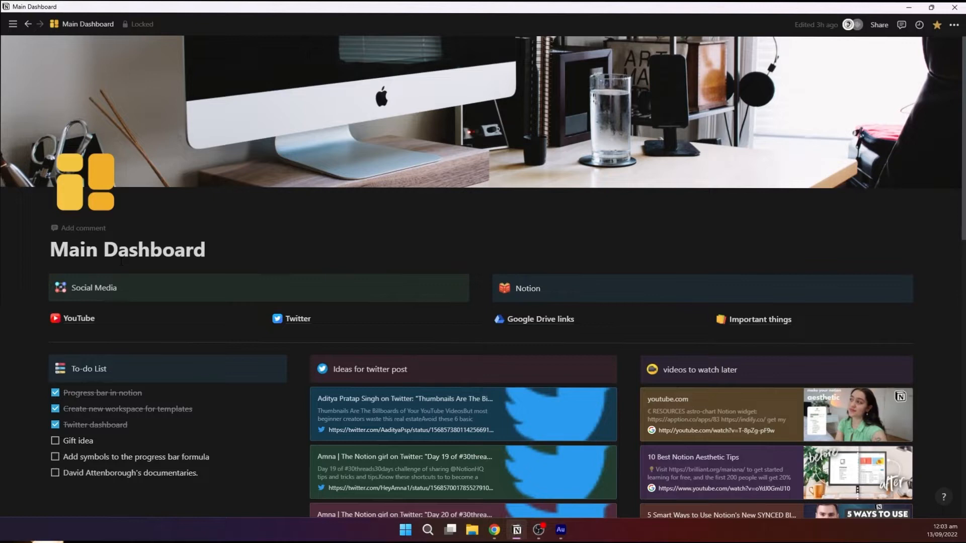
Open the YouTube board from the Main Dashboard, view the Nice Catch (Nicelock) Ep 7 page and return to the board.
scroll(107, 277, "down", 3)
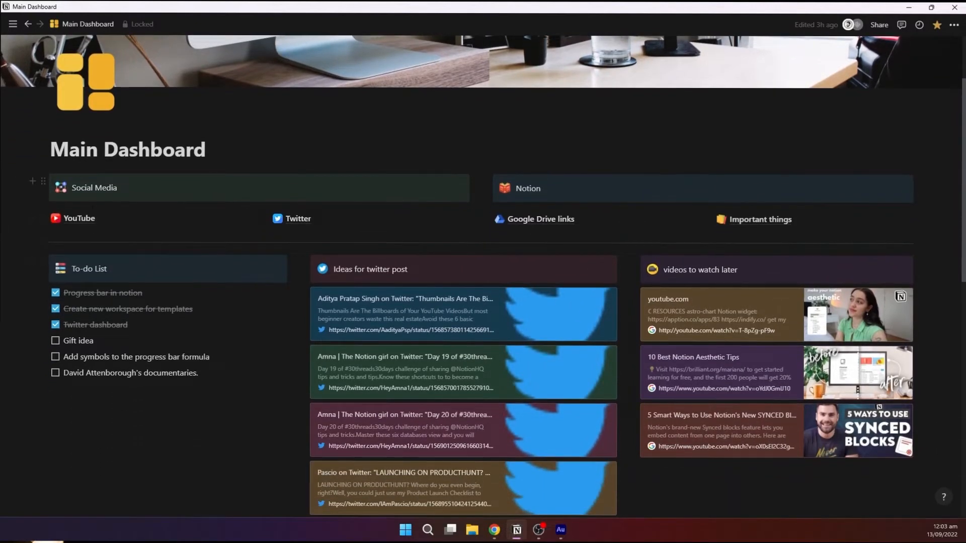
left_click(88, 218)
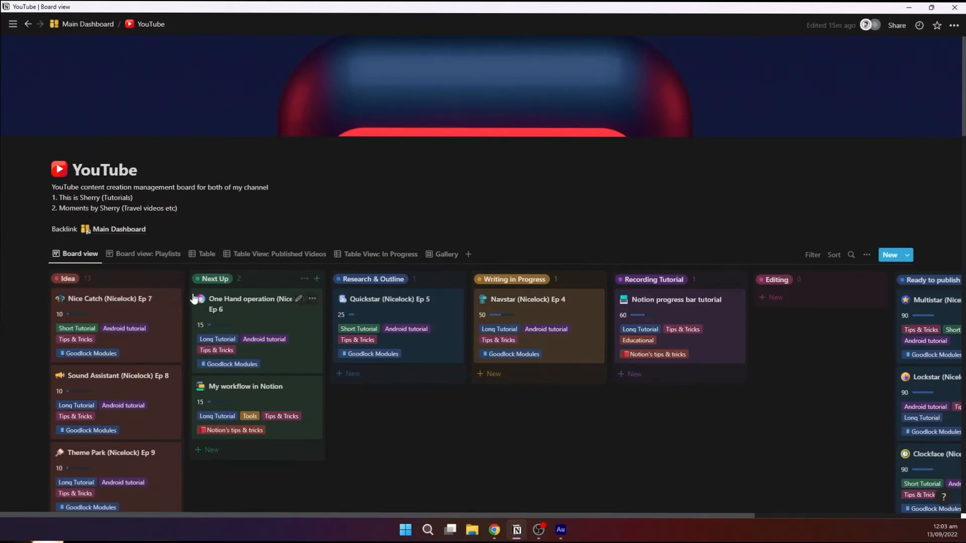
left_click(121, 299)
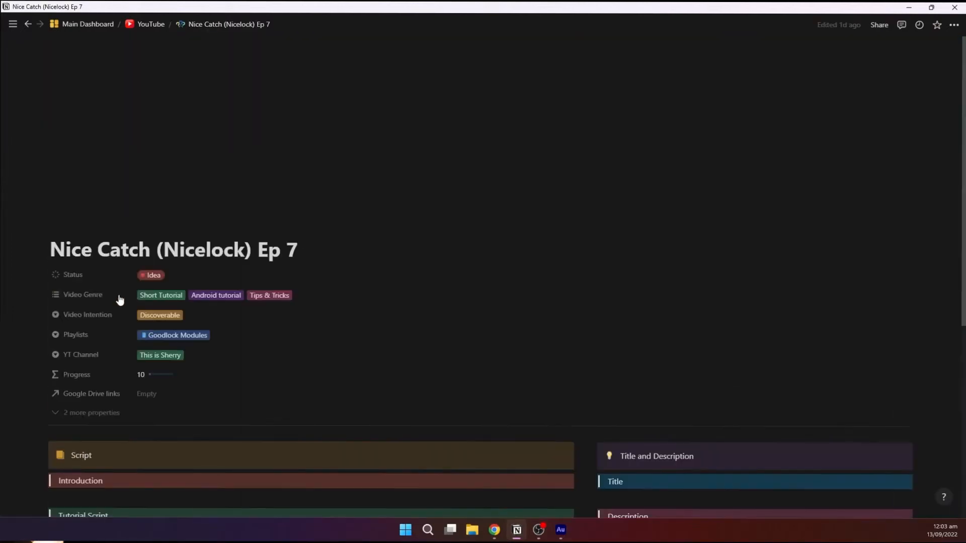
left_click(146, 24)
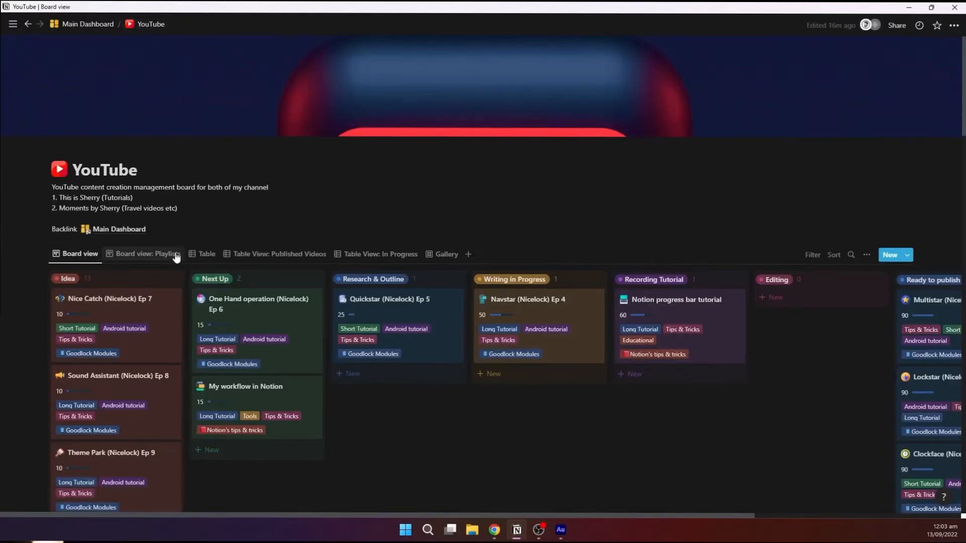
Switch the YouTube database to the Table view and review the options of its Status property.
left_click(196, 255)
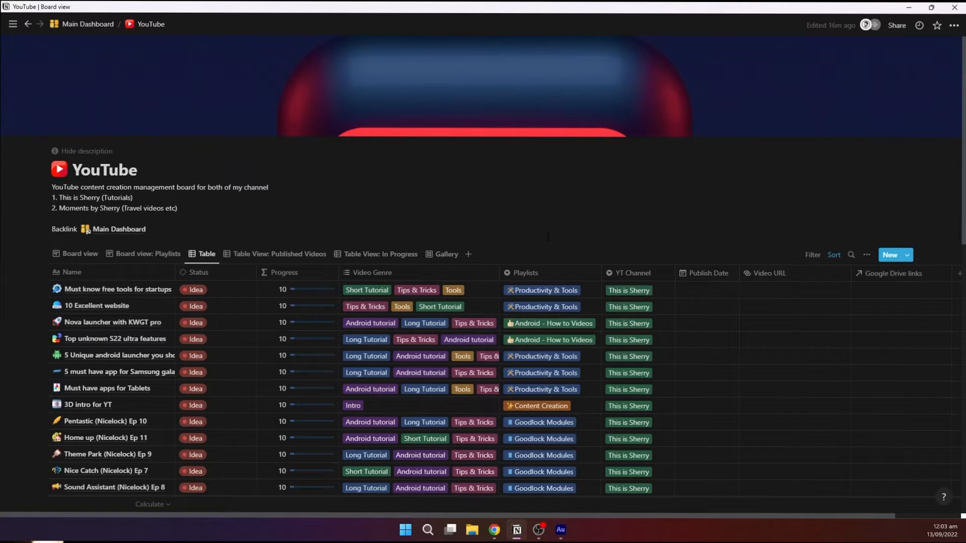
left_click(867, 256)
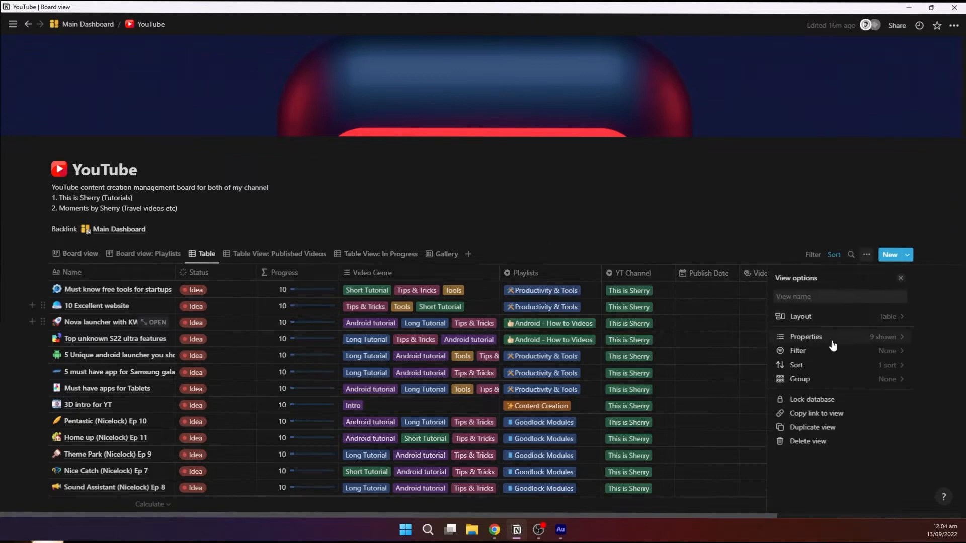
left_click(836, 343)
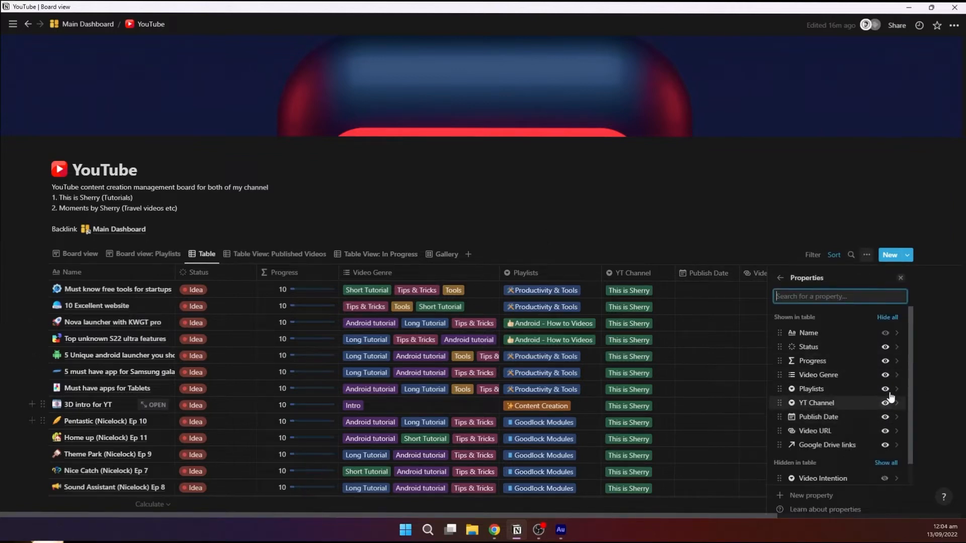
left_click(893, 351)
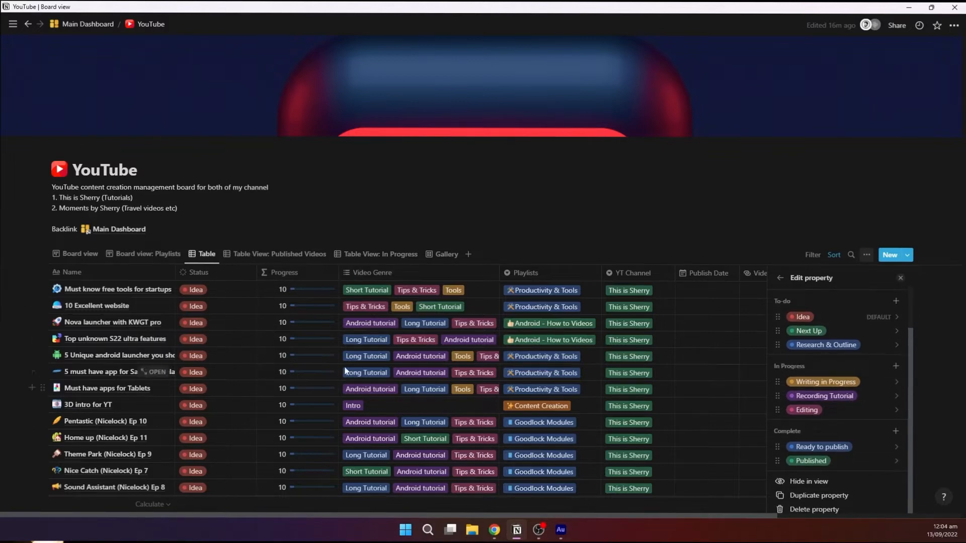
left_click(557, 312)
Add a new Formula property to the table and name it "Progress bar".
scroll(558, 312, "right", 2)
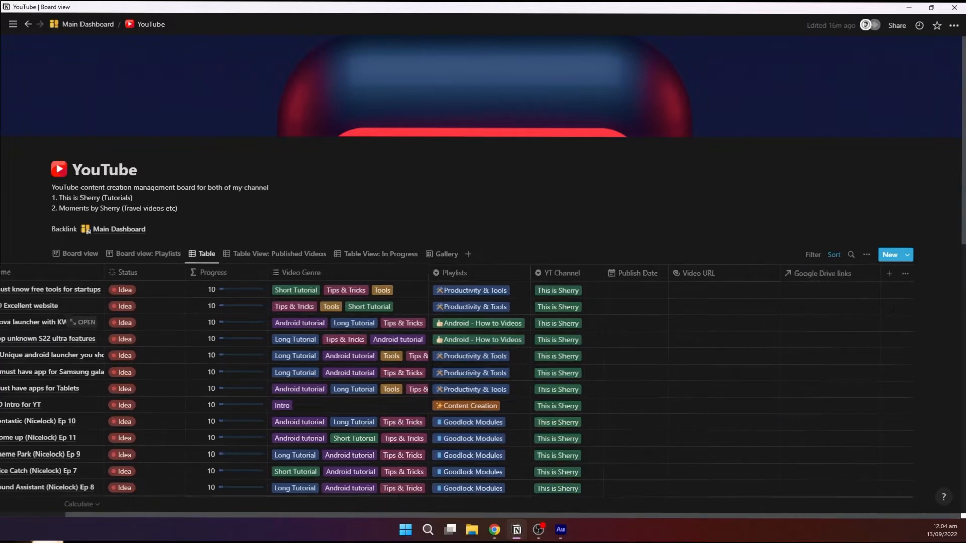
left_click(889, 274)
scroll(811, 429, "down", 2)
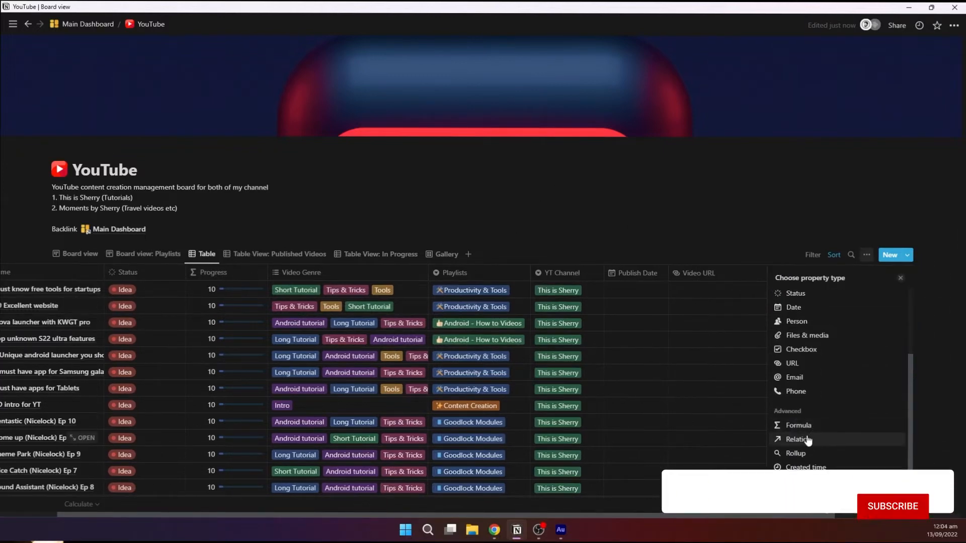
left_click(811, 427)
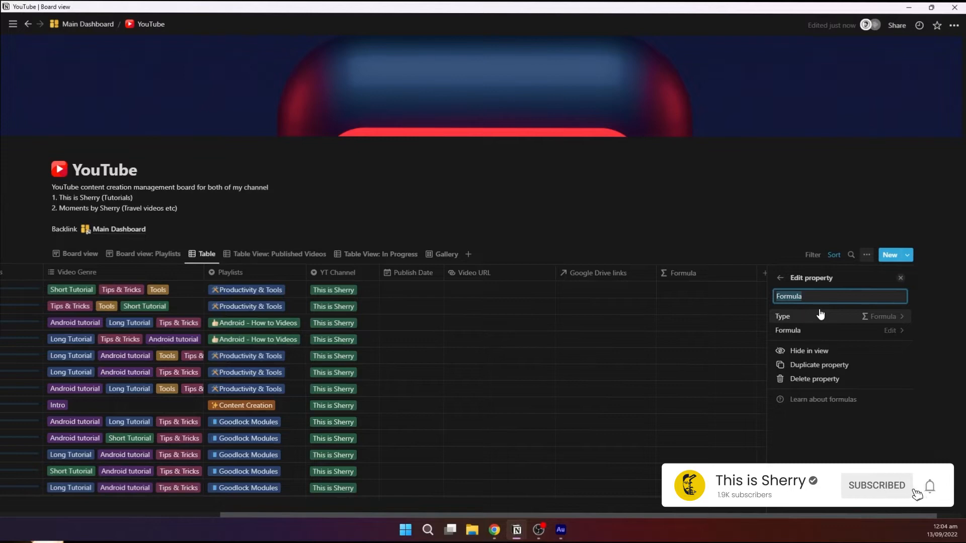
type("Progress")
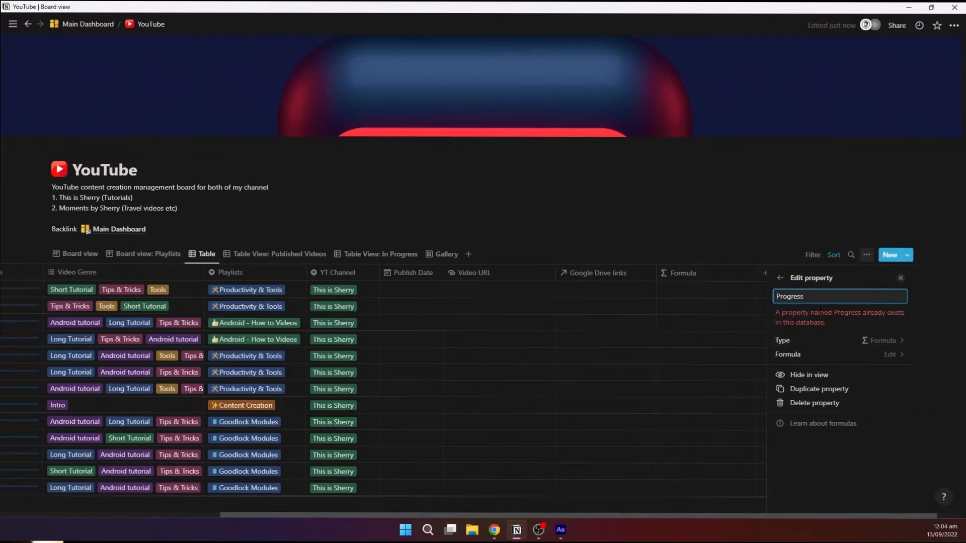
type(" bar")
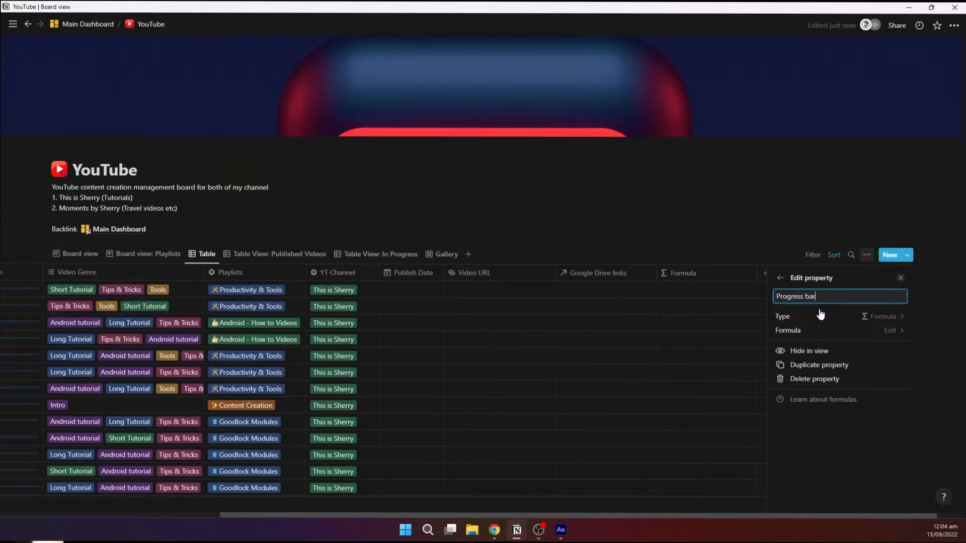
Begin the property's formula with an if condition that returns 10 when Status equals "IDea".
left_click(862, 329)
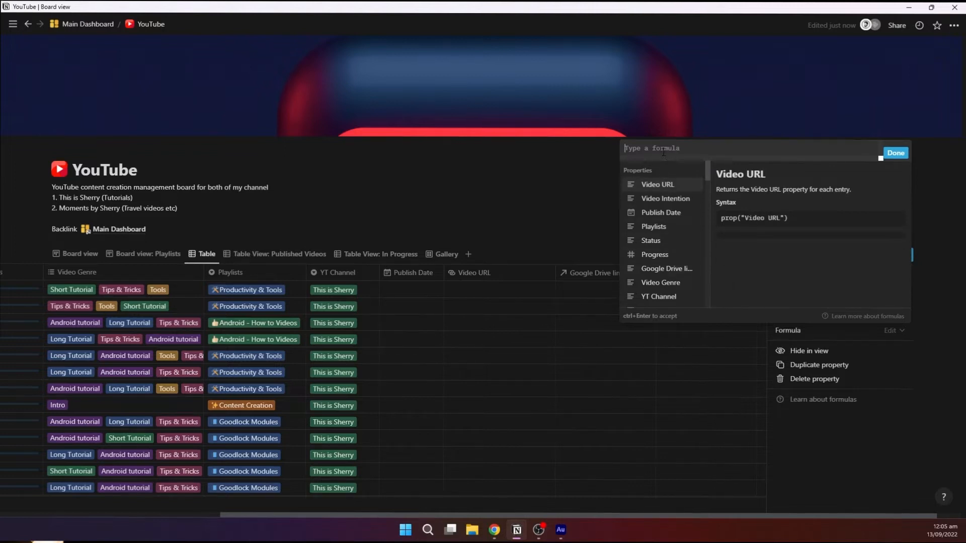
type("if")
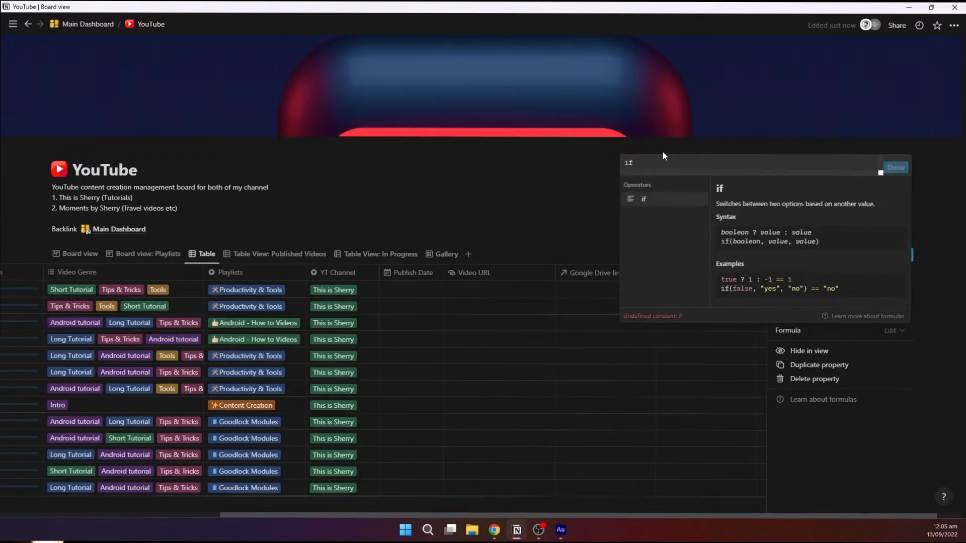
type("(")
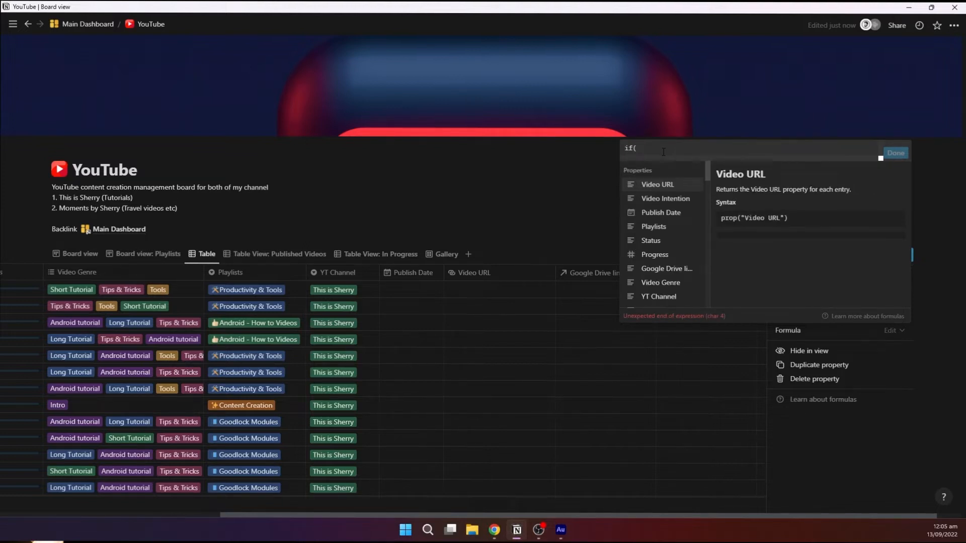
type("prop")
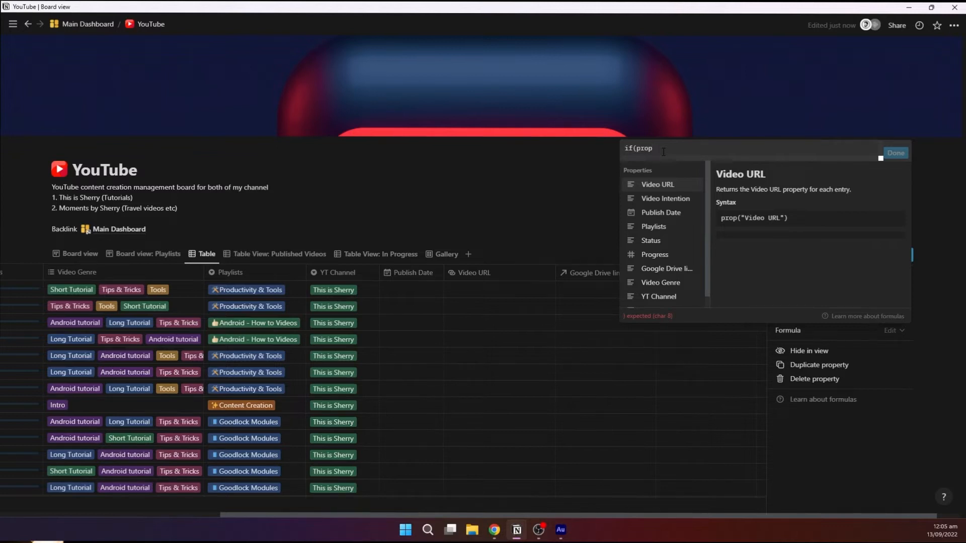
key("Down")
key("Down")
key("Down")
key("Down")
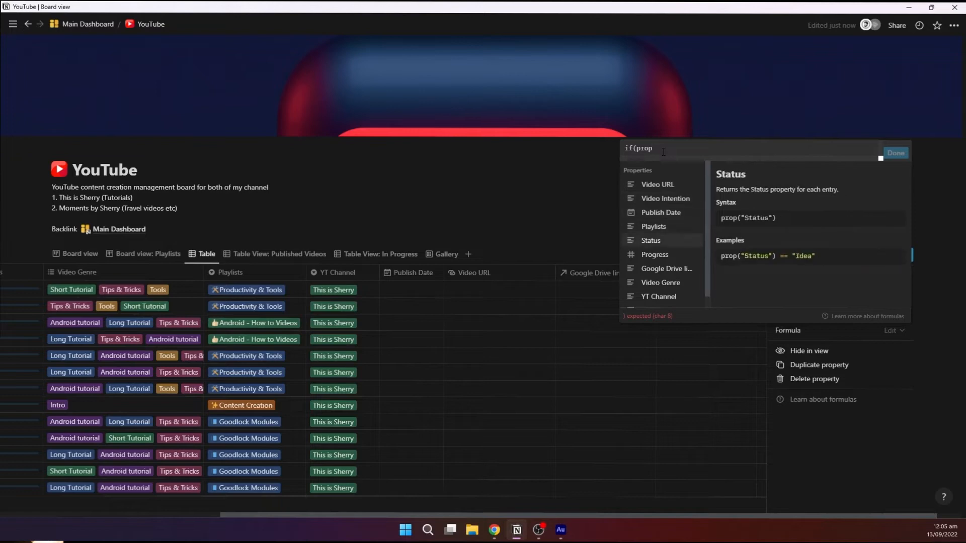
key("Return")
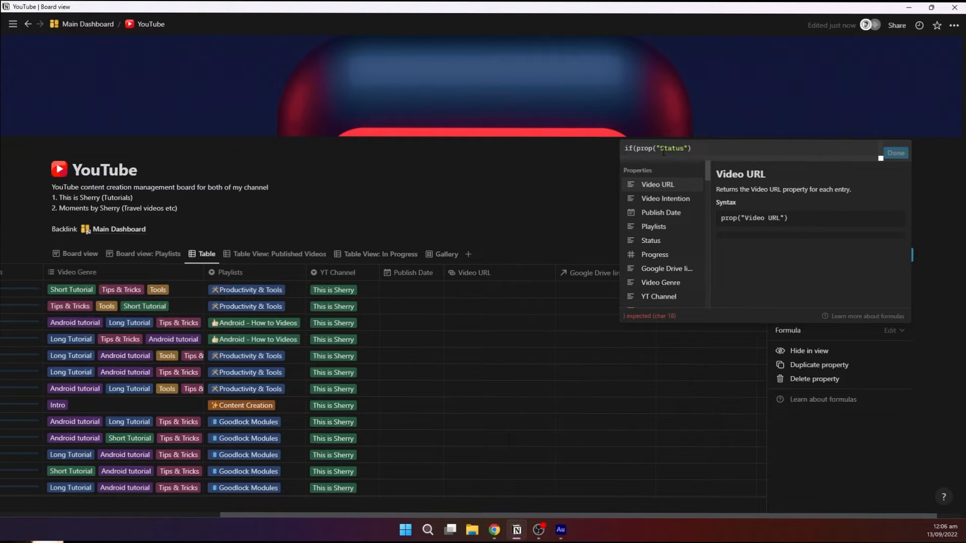
type("== \"IDea\",")
type("10")
type(", ")
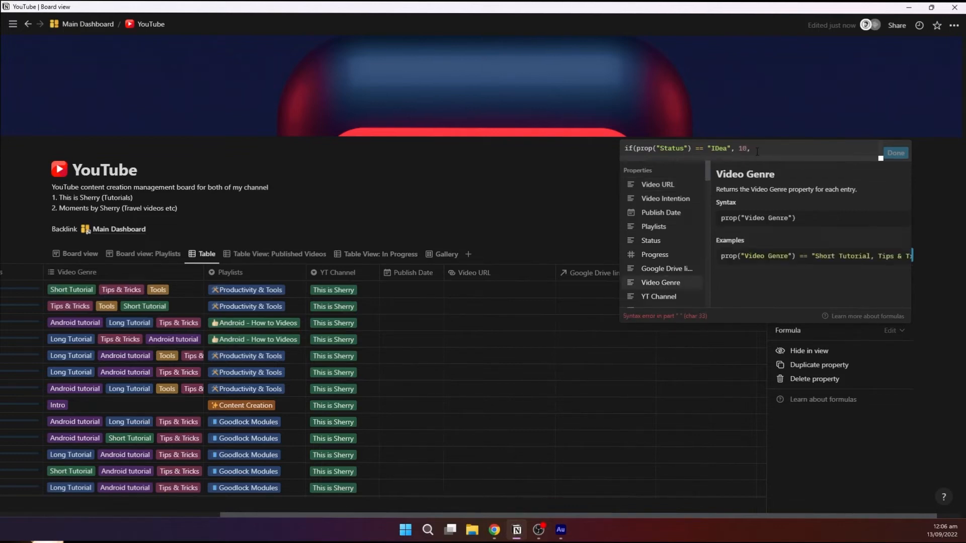
Add nested Status conditions: "Next up" 15, "Research & Outline" 25, "Writing in Progress" 50, "Recording Tutorial" 60, "Editing" 80, "Ready to publish" 90, "Published" 100.
type("if")
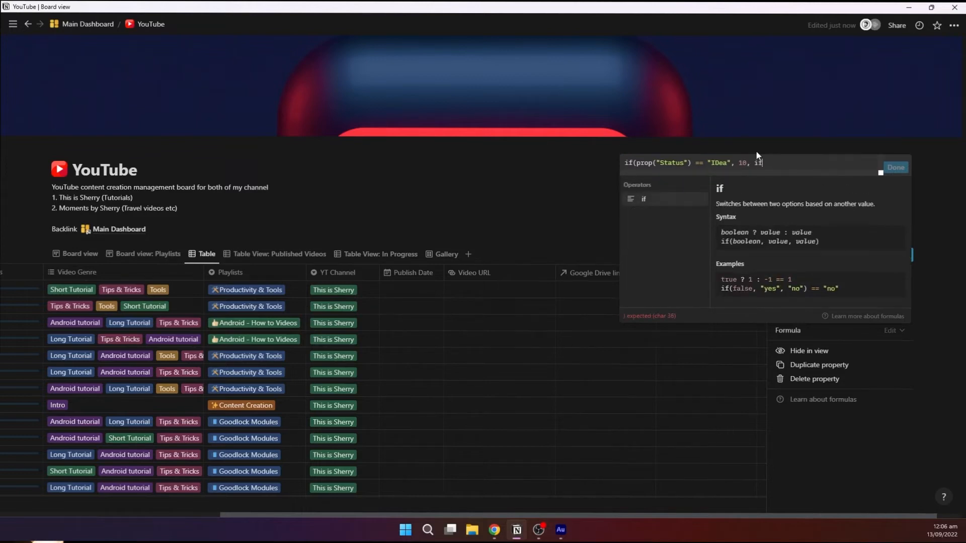
type("(prop")
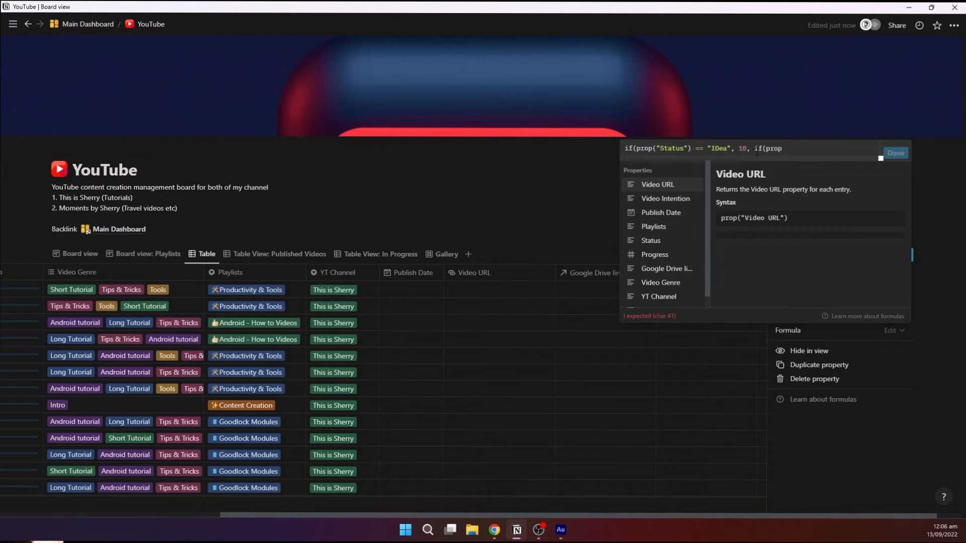
key("Down")
key("Down")
key("Down")
key("Down")
key("Return")
type("== \"")
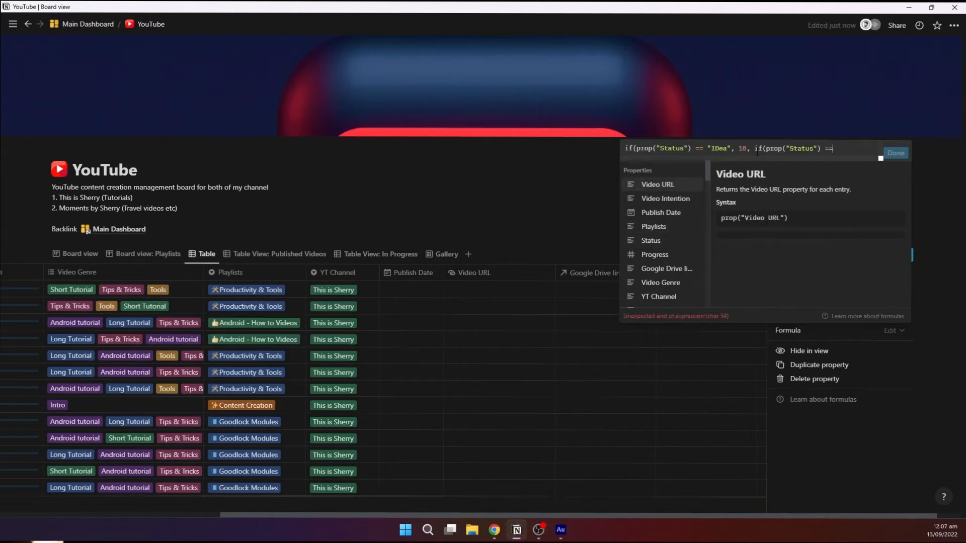
type("Next up\",")
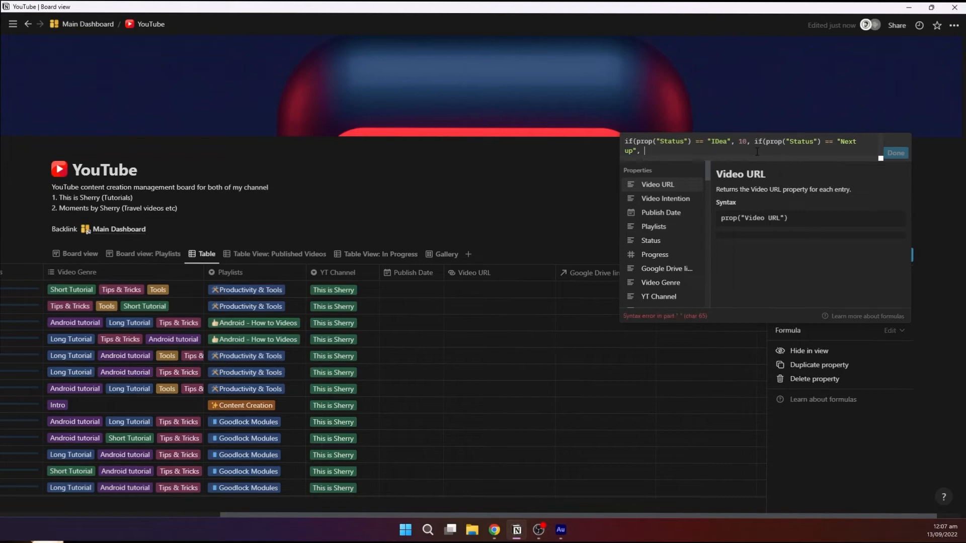
type(" 15,")
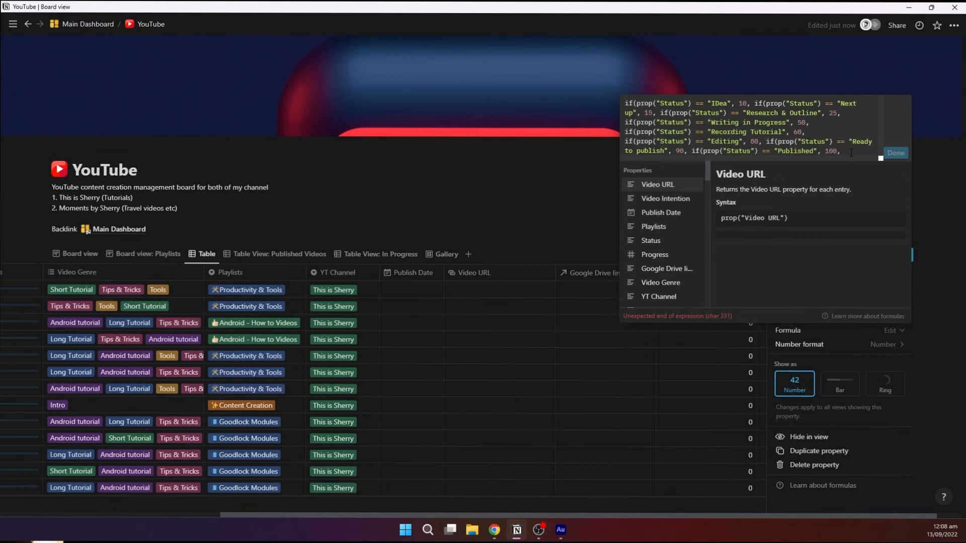
Finish the formula with a fallback value of 0, close all nested conditions, and check the calculated values in the table.
type("0")
type(")))))))")
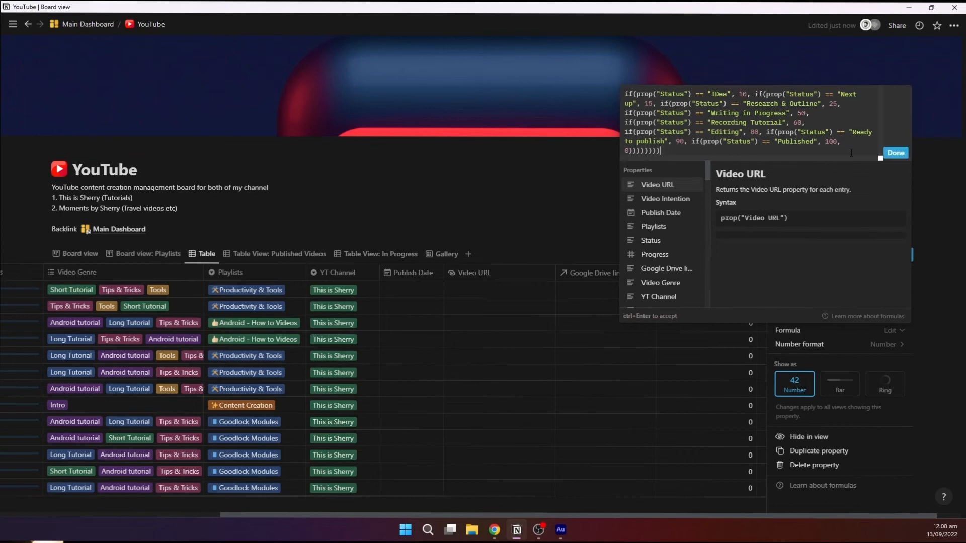
left_click(895, 153)
key("Escape")
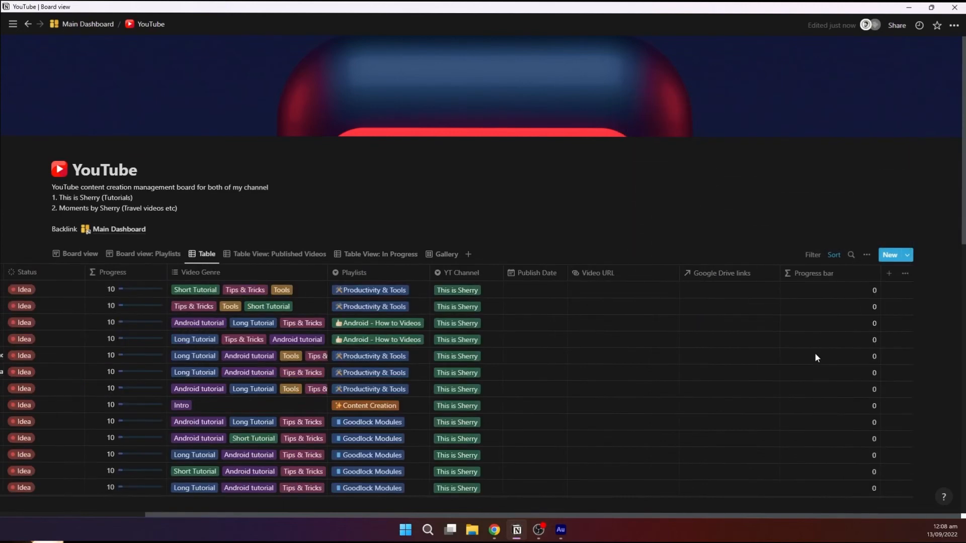
scroll(814, 352, "down", 5)
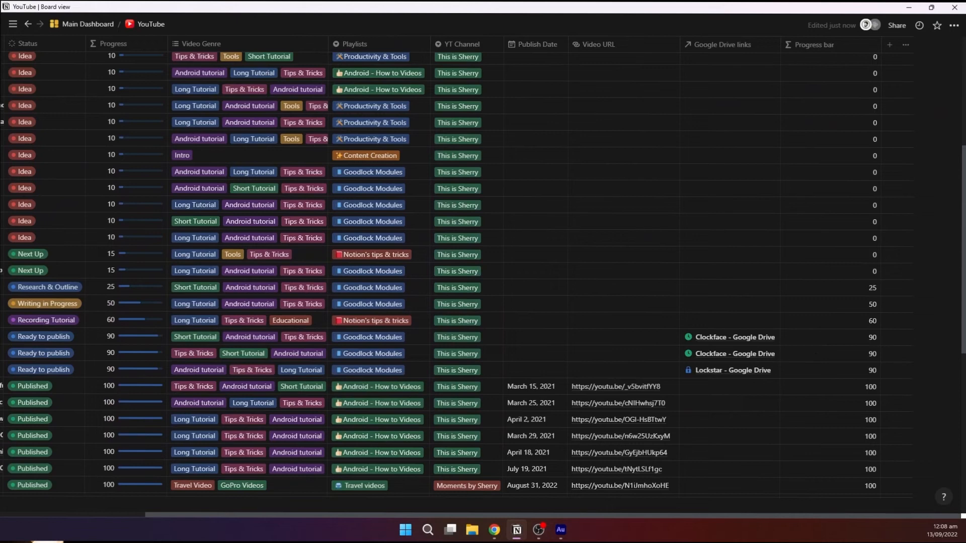
scroll(710, 301, "up", 5)
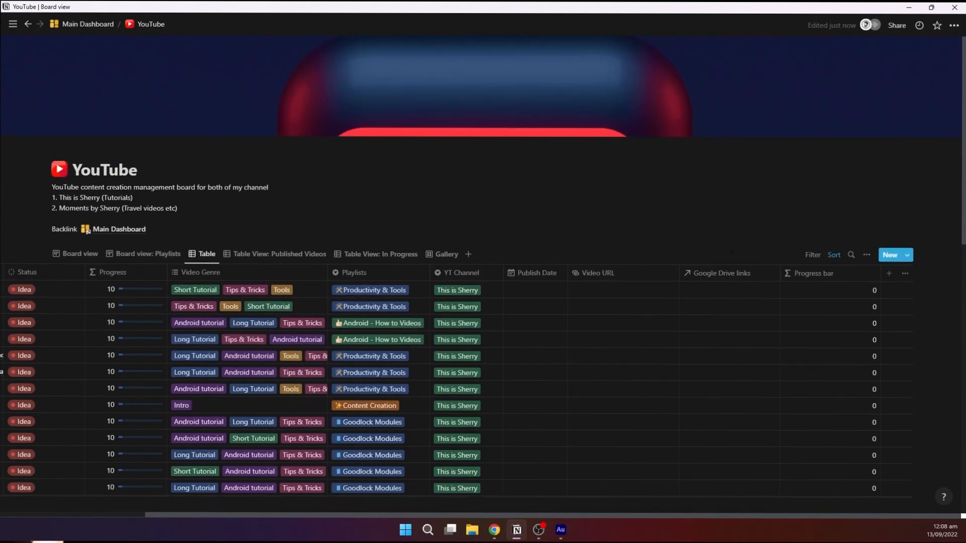
Edit the Progress bar property to show its number as a Bar, trying the Ring style as well.
left_click(830, 272)
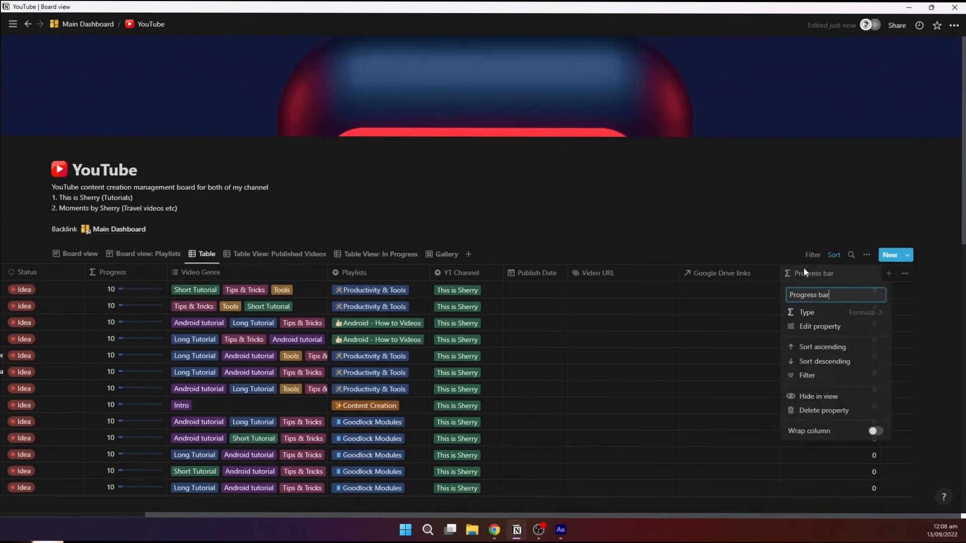
left_click(816, 327)
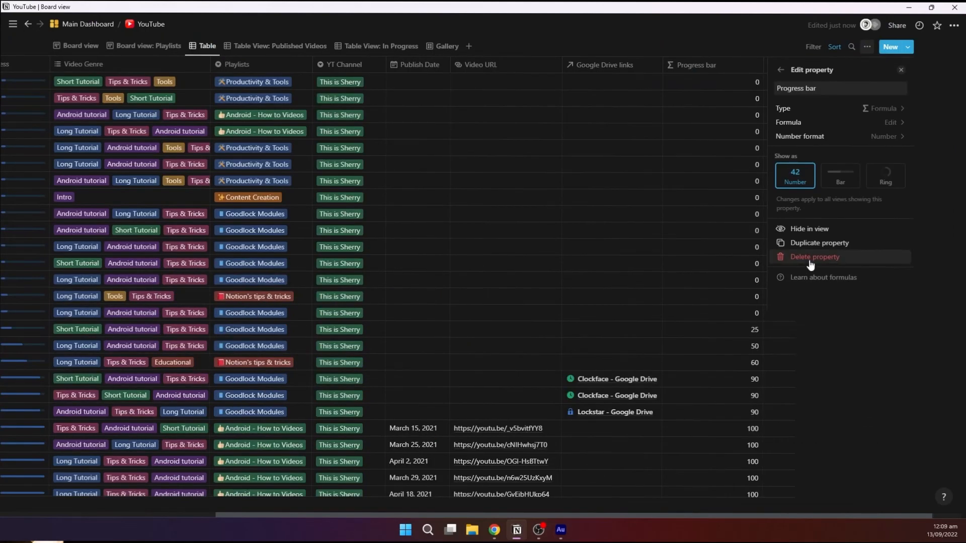
left_click(837, 179)
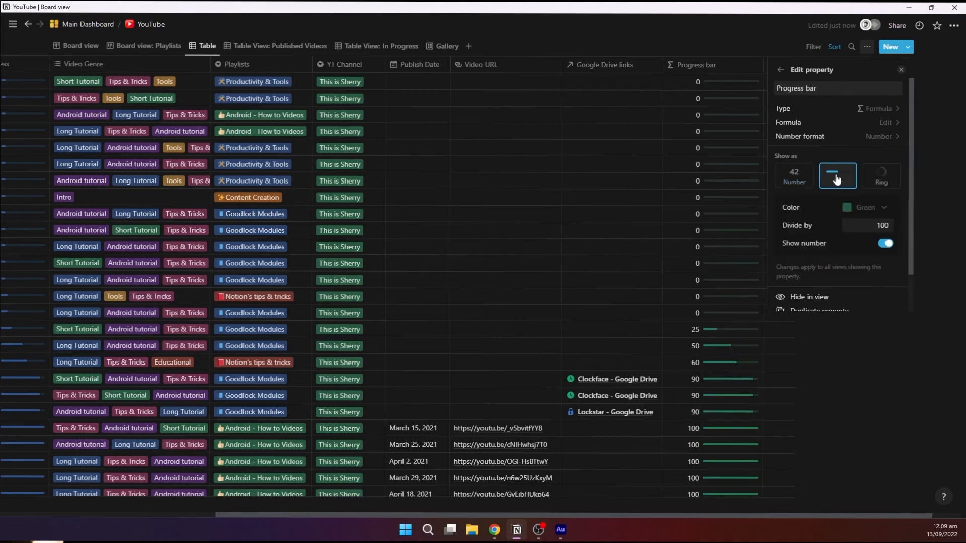
left_click(873, 186)
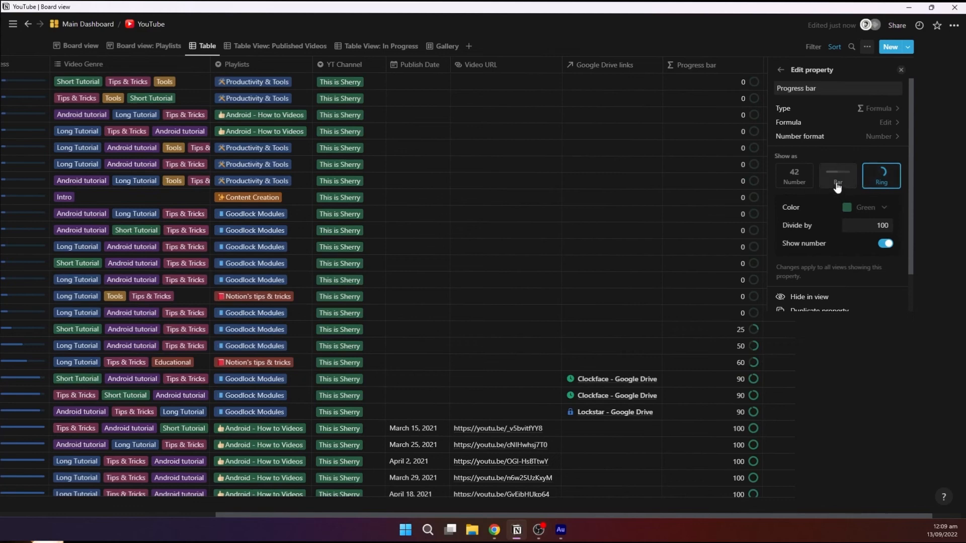
left_click(838, 186)
Try Red as the bar colour, settle on Blue, and close the property settings.
left_click(863, 207)
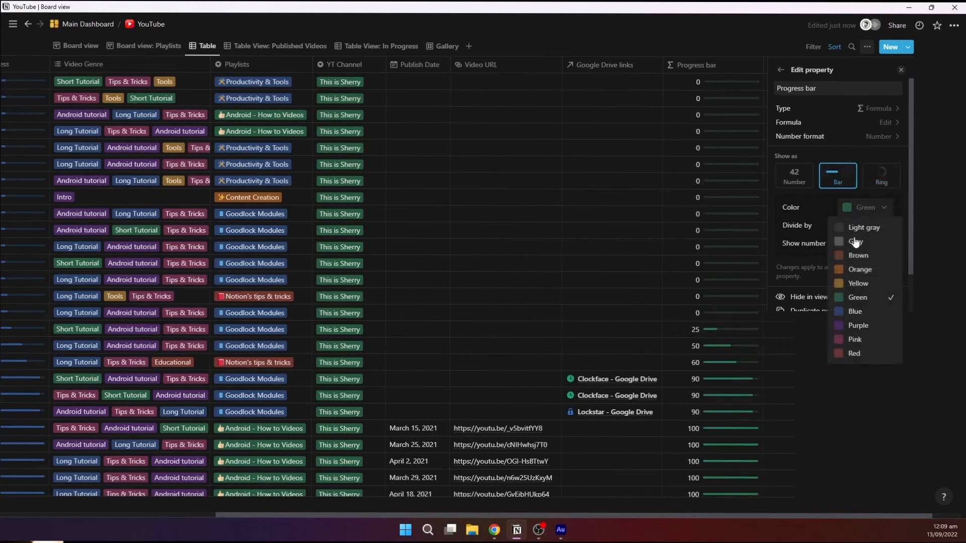
left_click(854, 353)
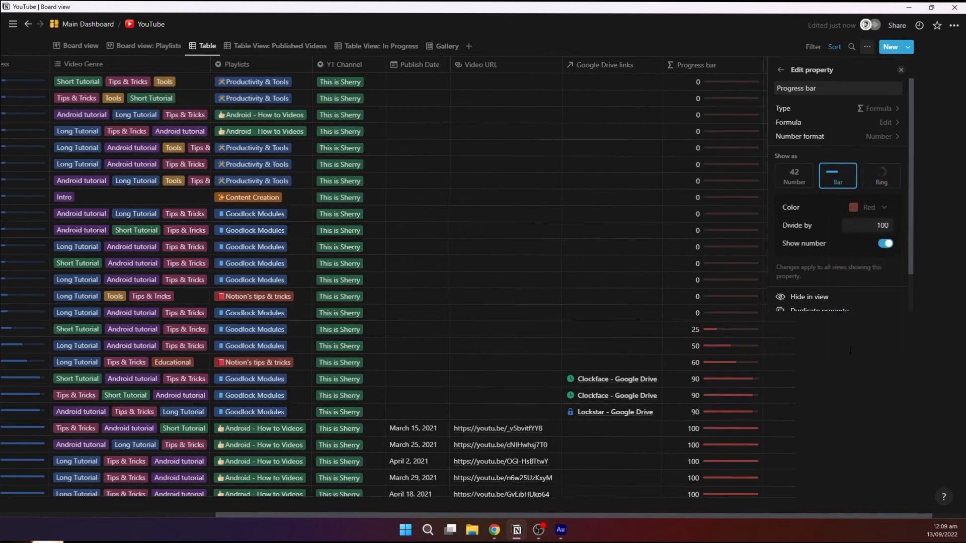
left_click(864, 213)
left_click(863, 313)
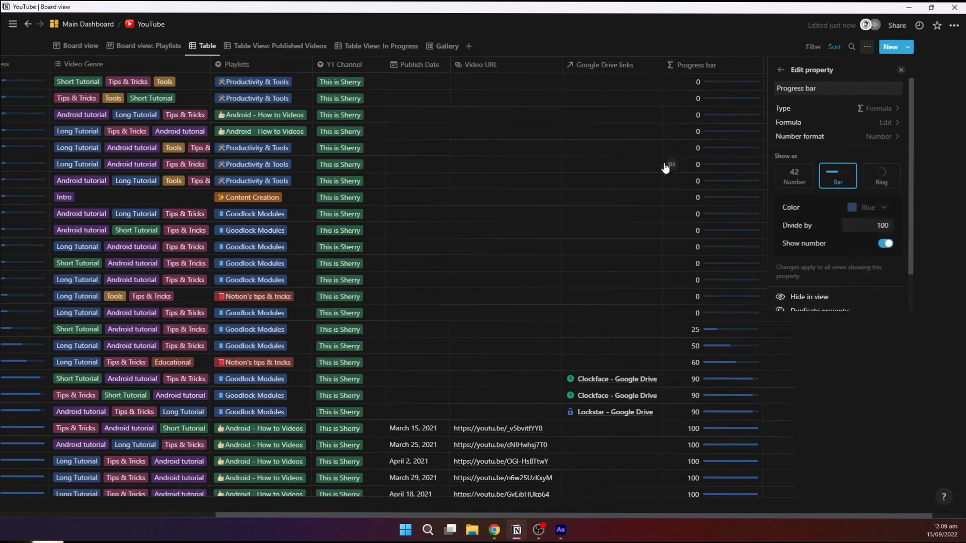
left_click(639, 152)
key("Escape")
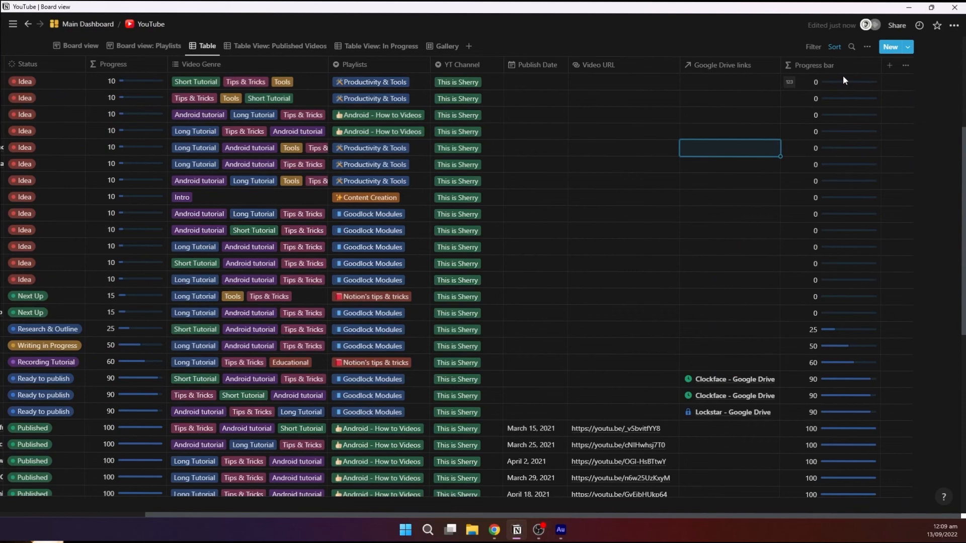